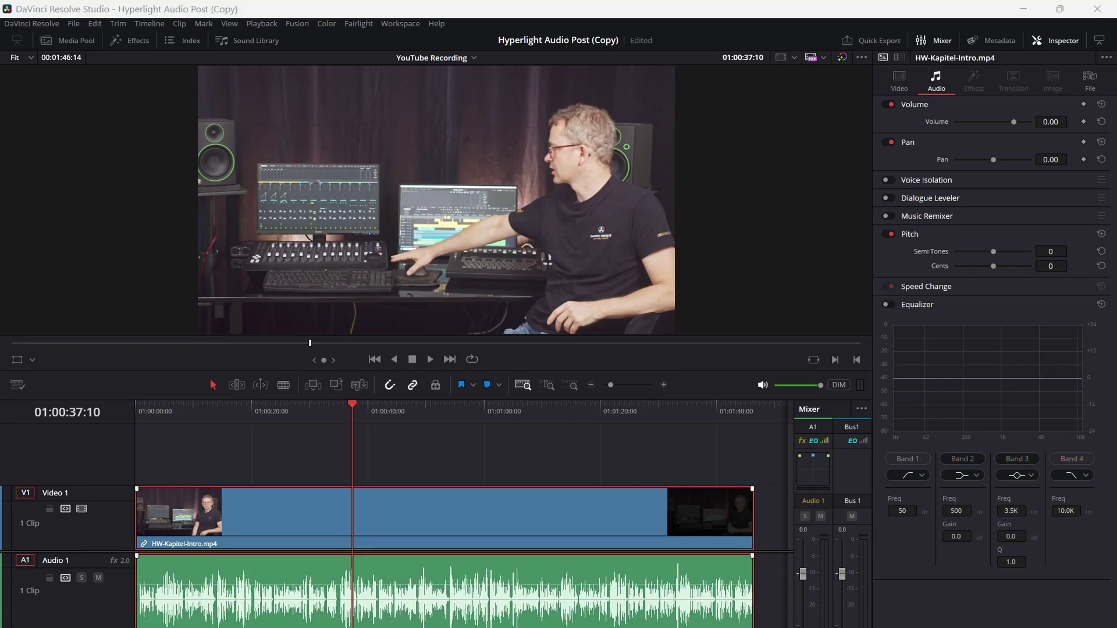
On the Fairlight page, apply the saved YouTube global track preset to the Audio 1 track
key(shift+7)
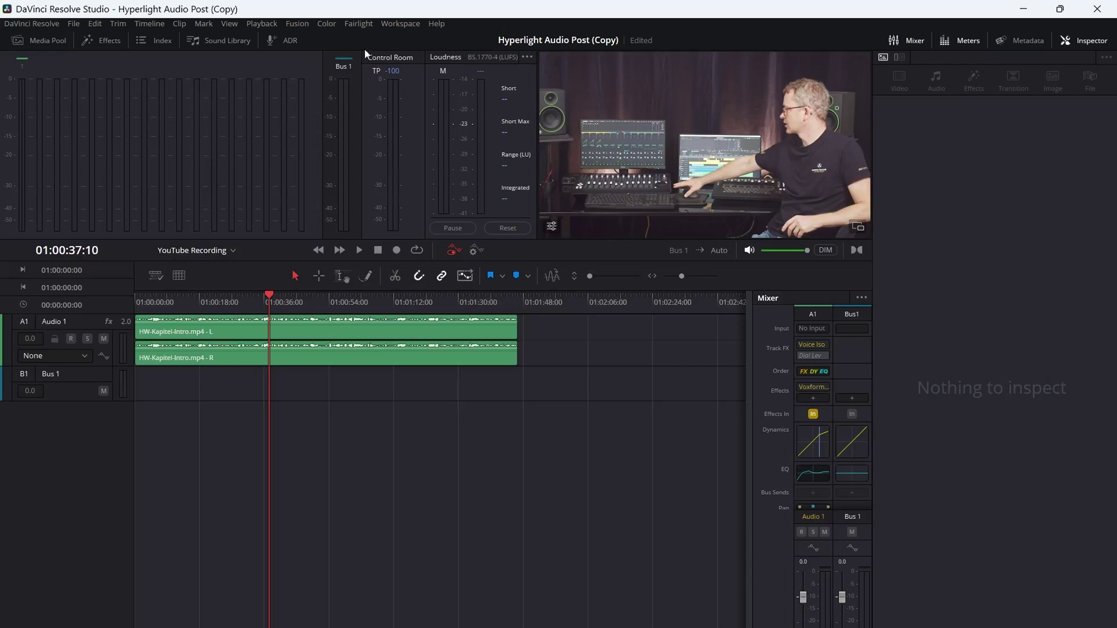
click(356, 24)
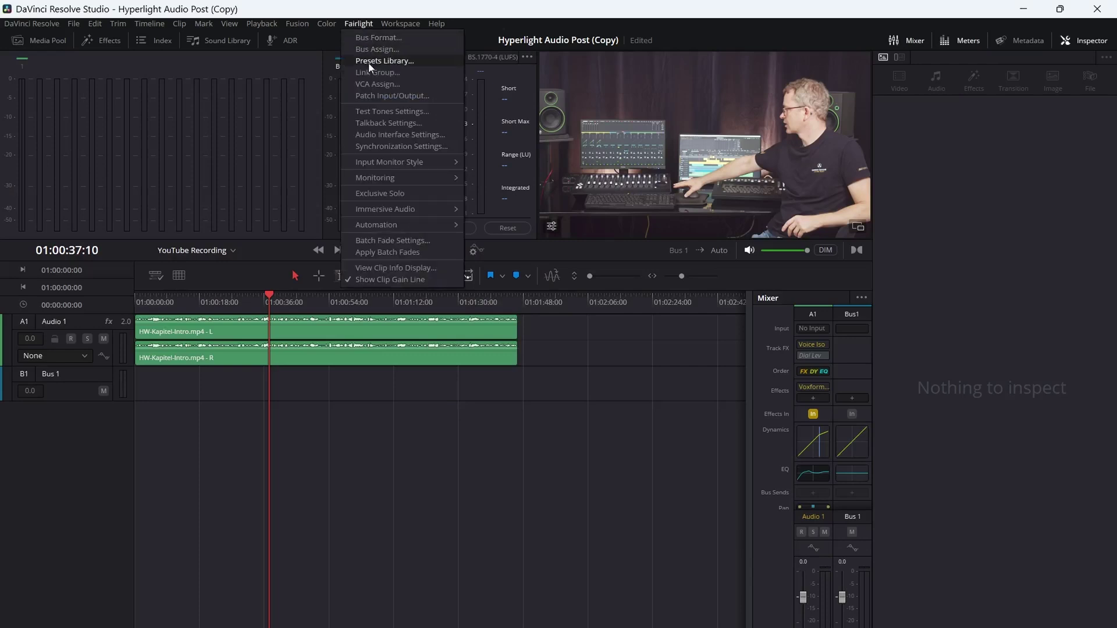
click(384, 61)
drag(433, 240, 518, 207)
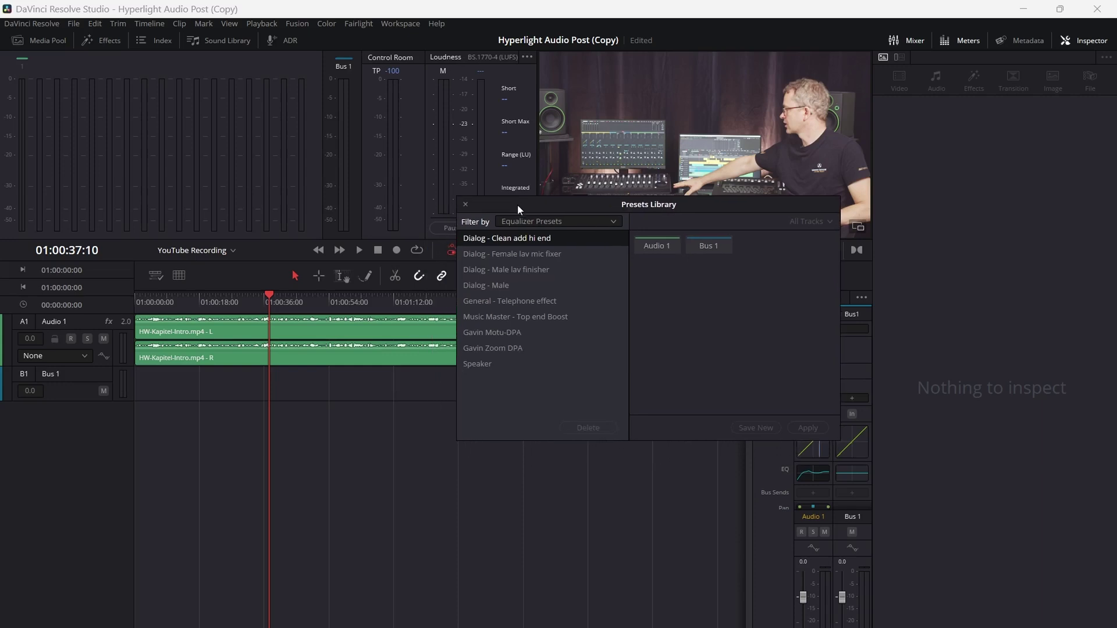
click(598, 221)
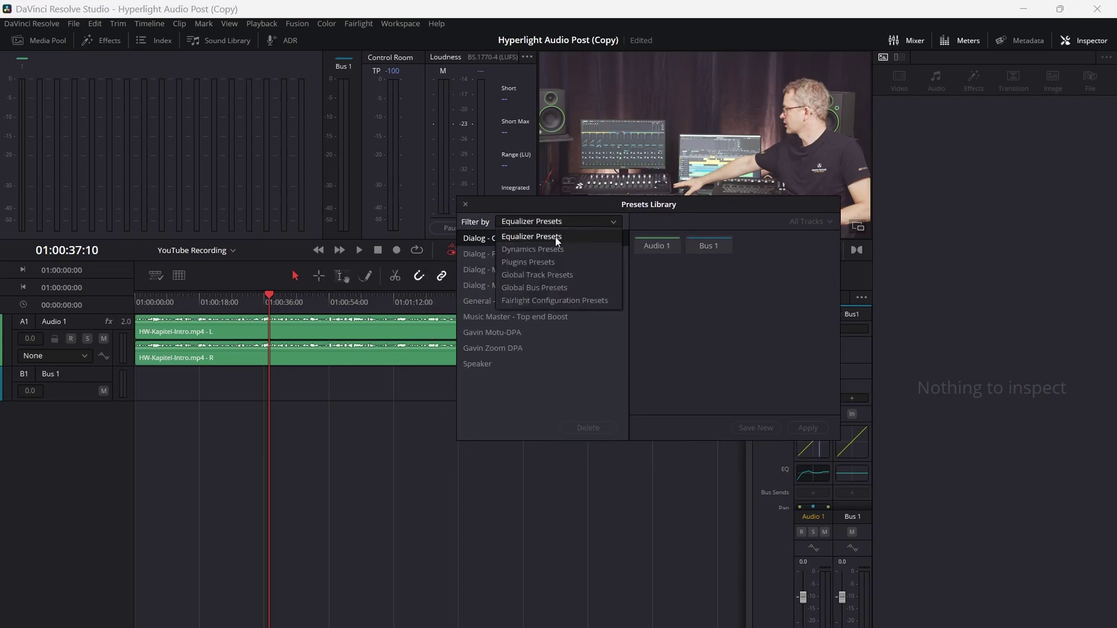
click(540, 276)
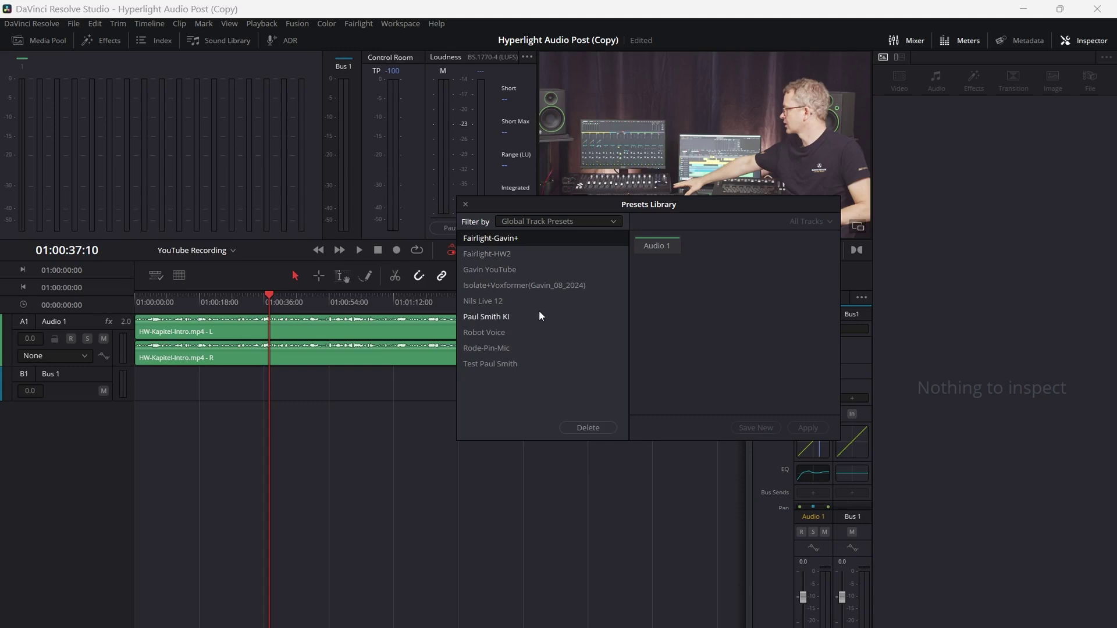
click(492, 270)
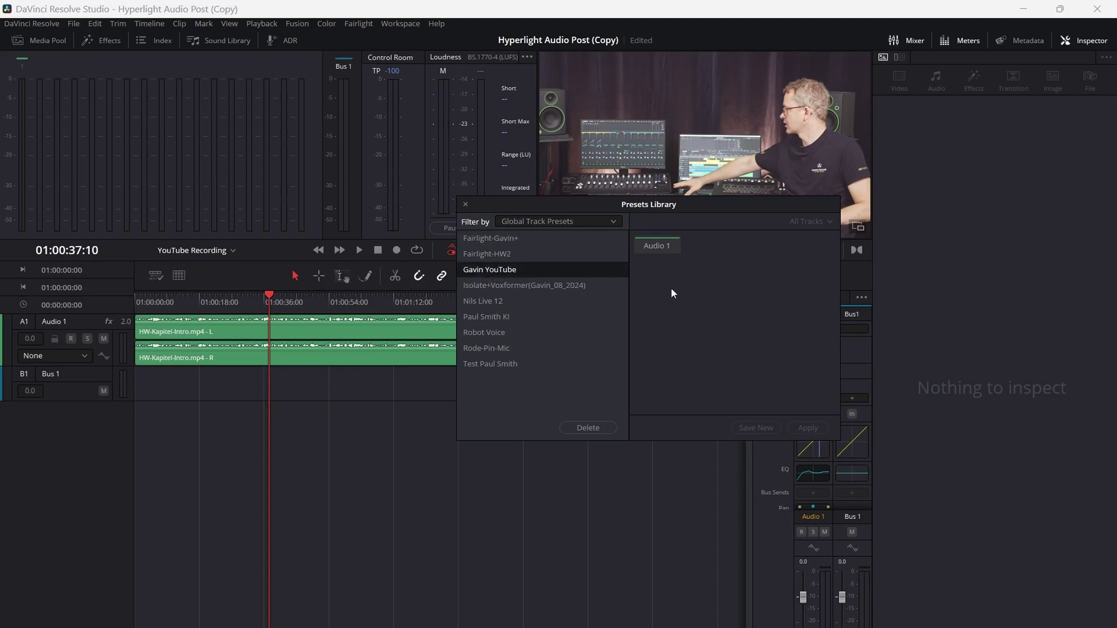
click(663, 248)
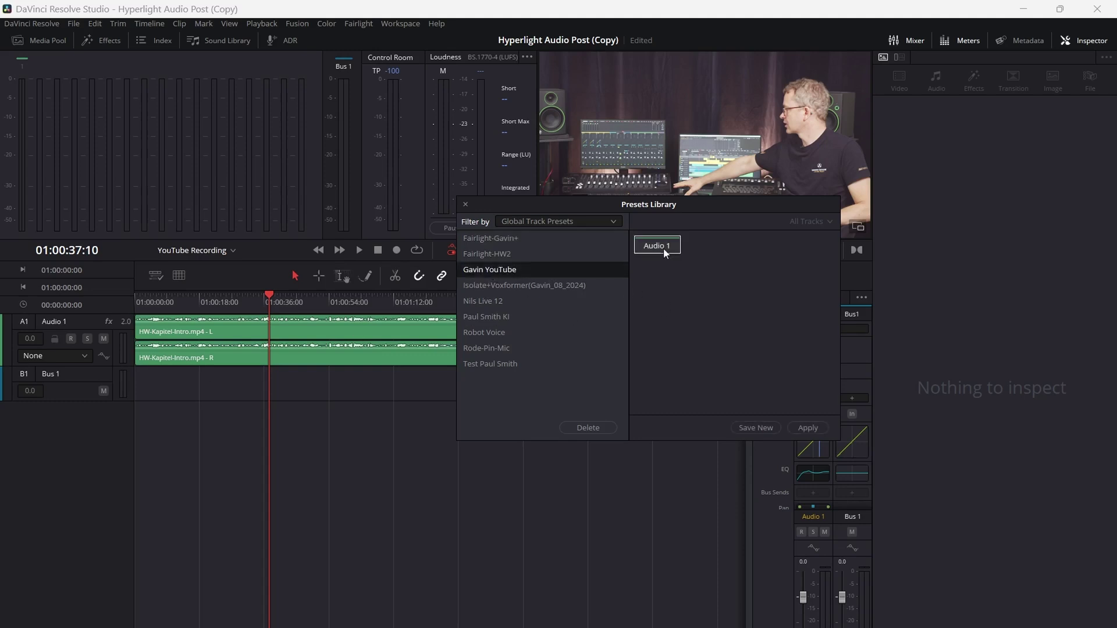
click(810, 428)
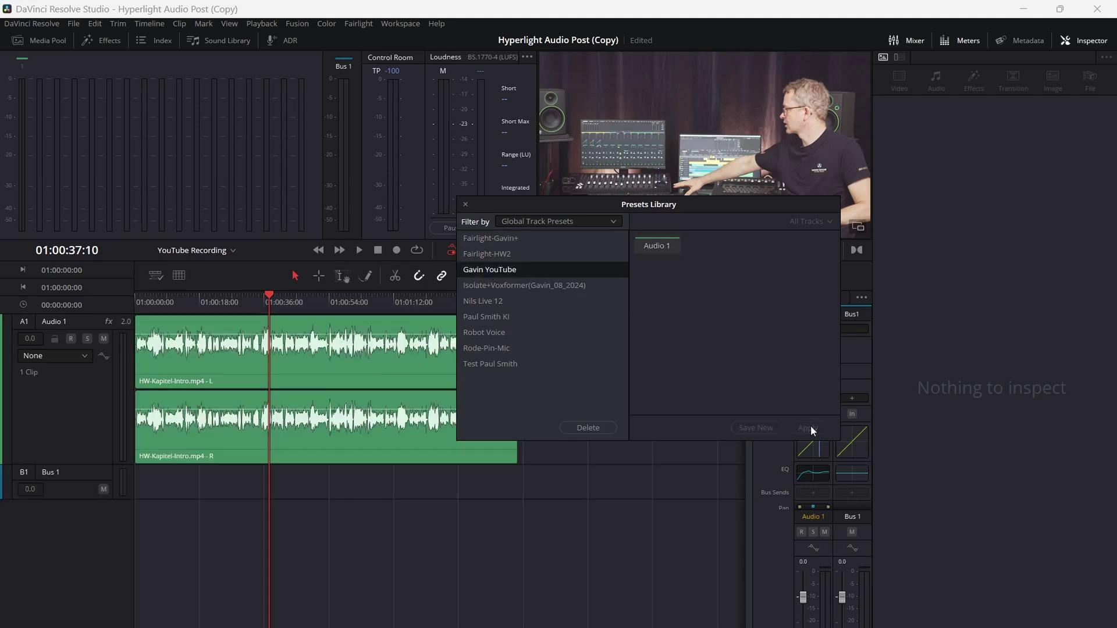
click(466, 206)
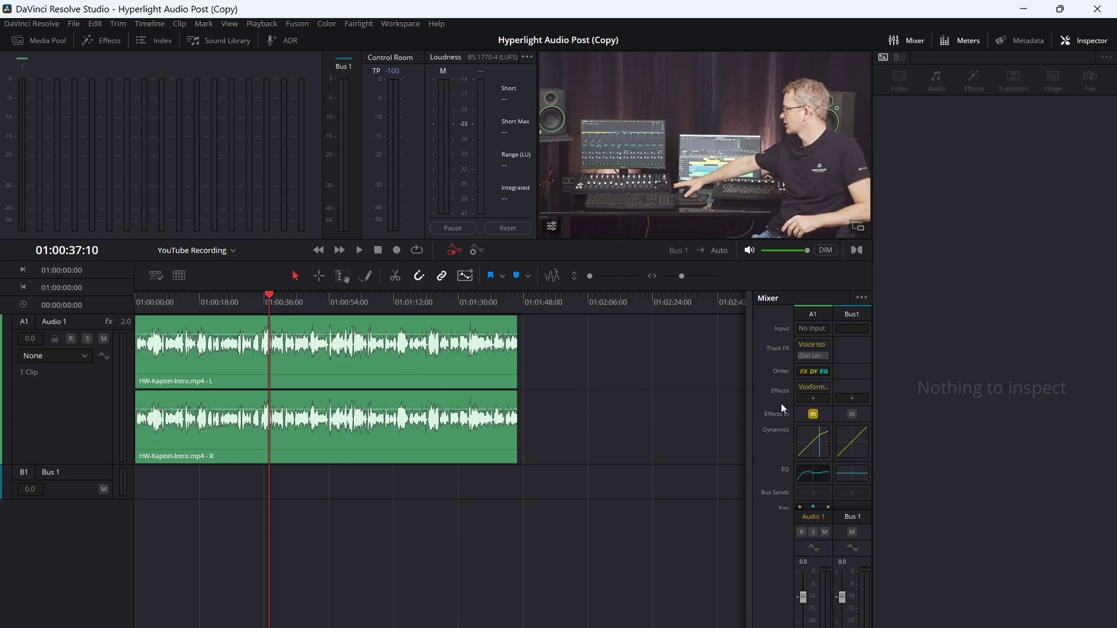
Bring up the Concert timeline with the party clips over the Cut Throat music track
mouse_move(812, 344)
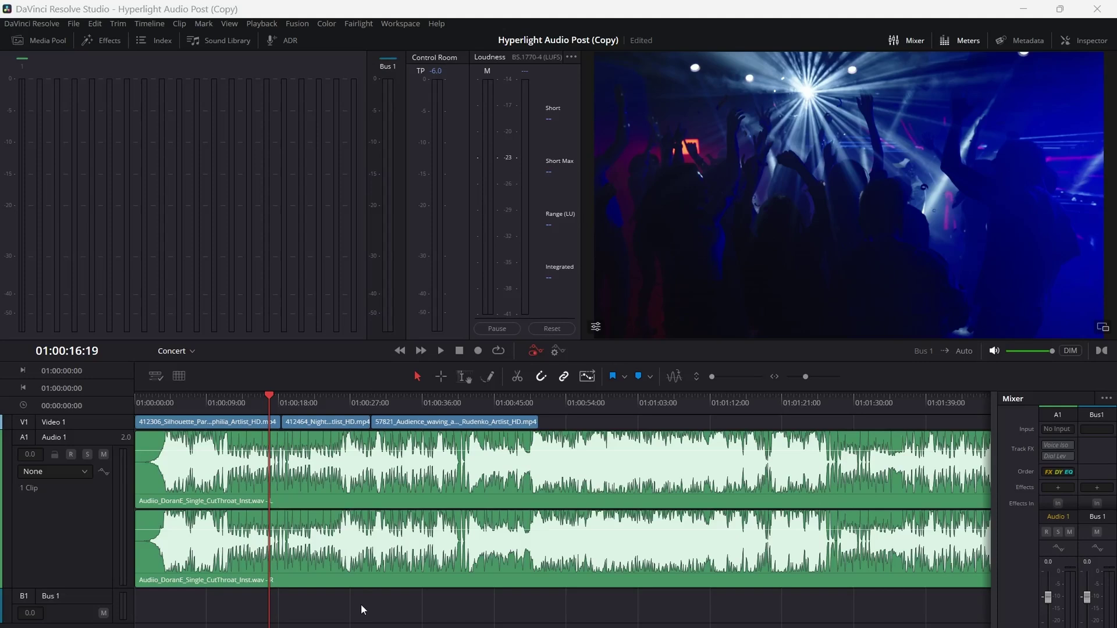
Switch the Concert ruler to bars and beats, then narrow the Audiio search to a BPM range
click(163, 401)
key(ctrl+equal)
key(ctrl+equal)
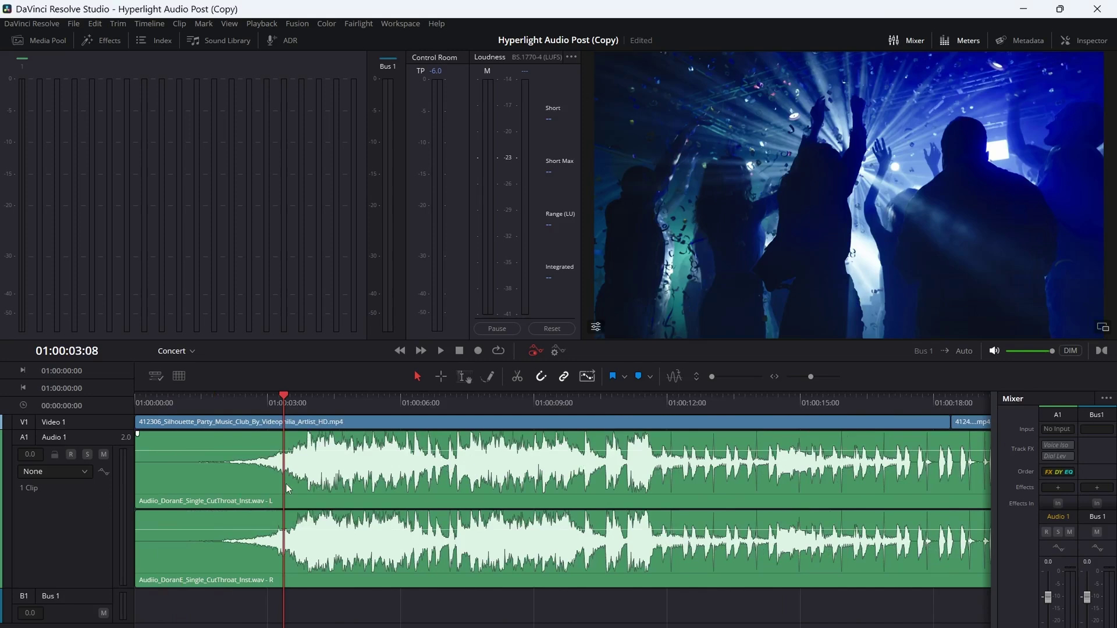
click(180, 378)
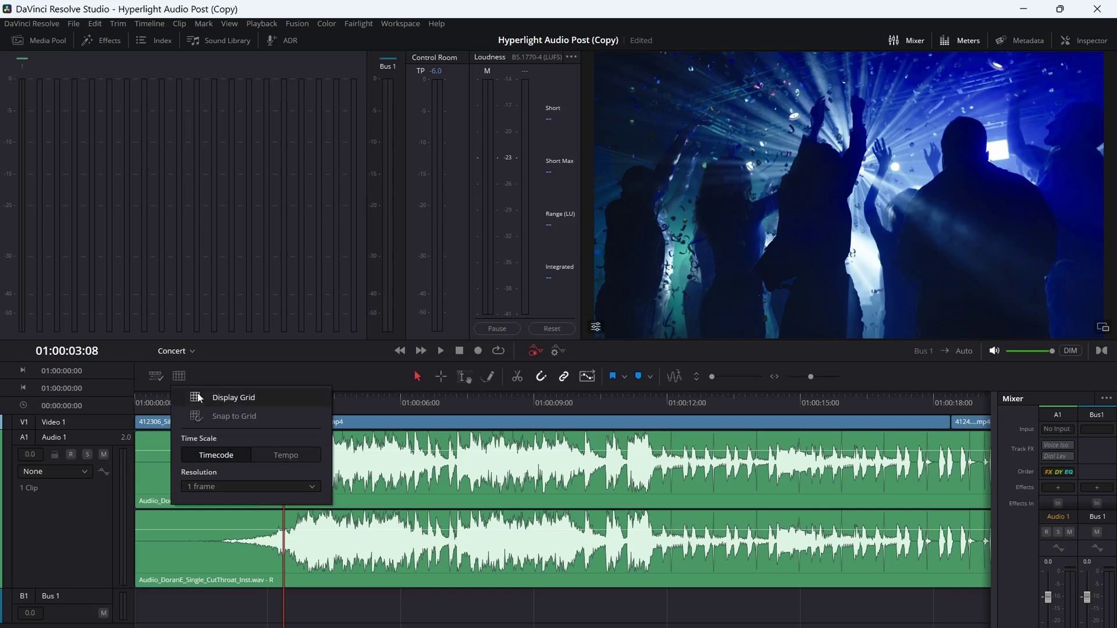
click(282, 453)
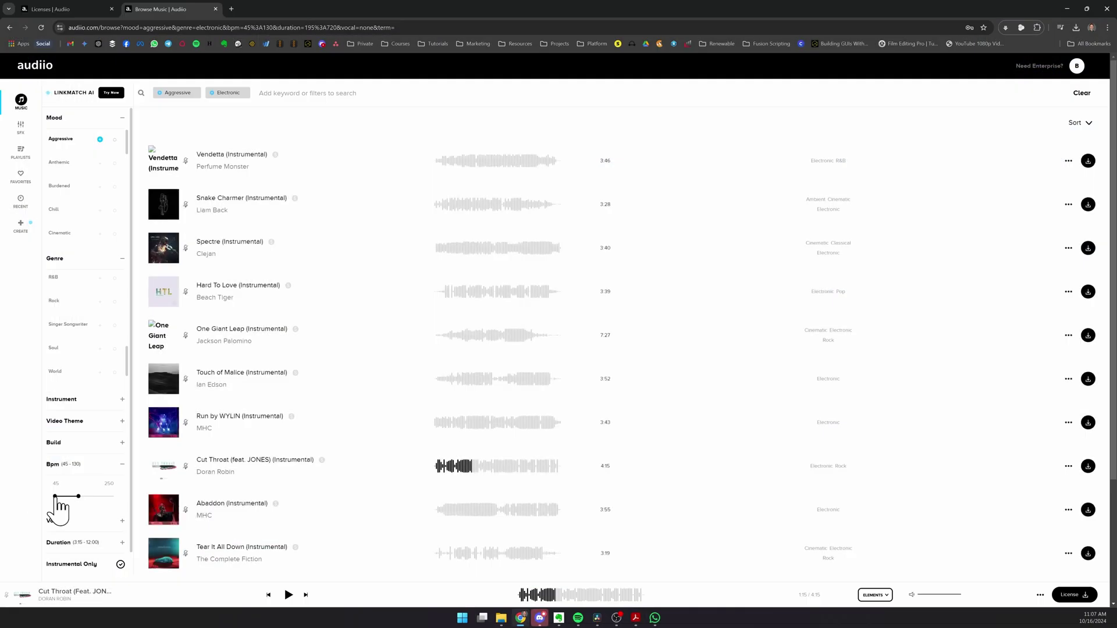
drag(52, 497, 75, 496)
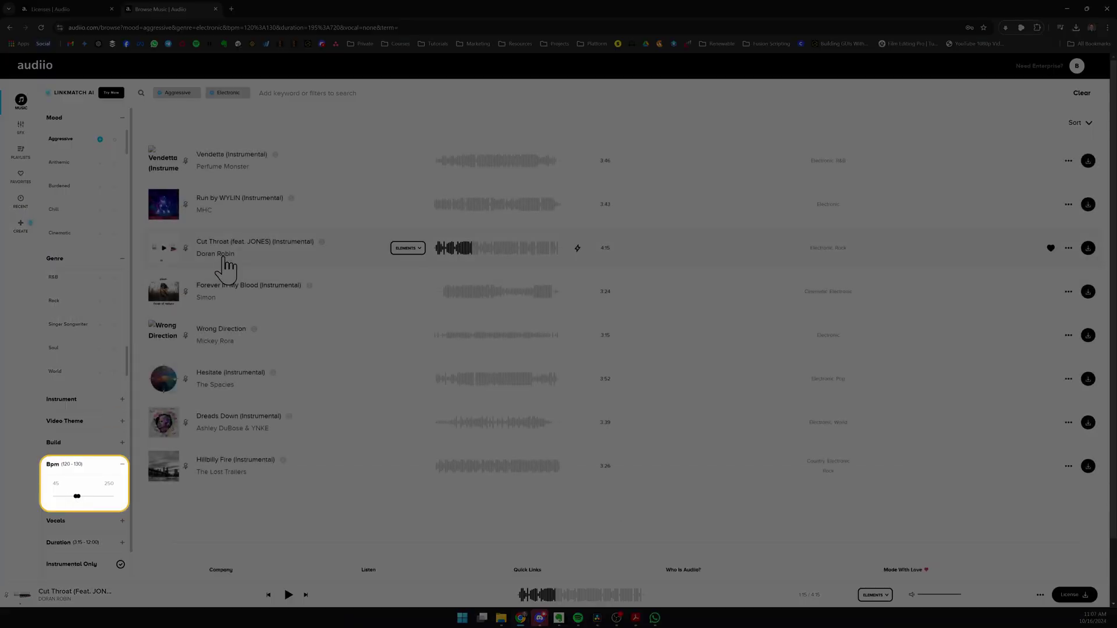
Play the preview of the Cut Throat instrumental in Audiio
click(164, 248)
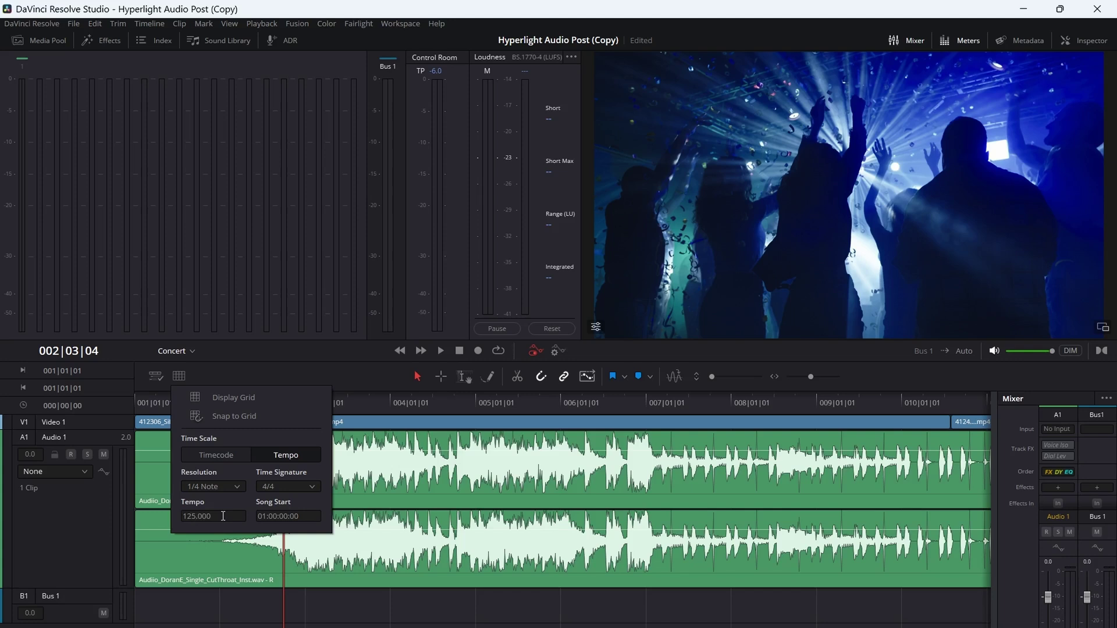
Show grid lines across the timeline and place the playhead at bar 3
click(210, 409)
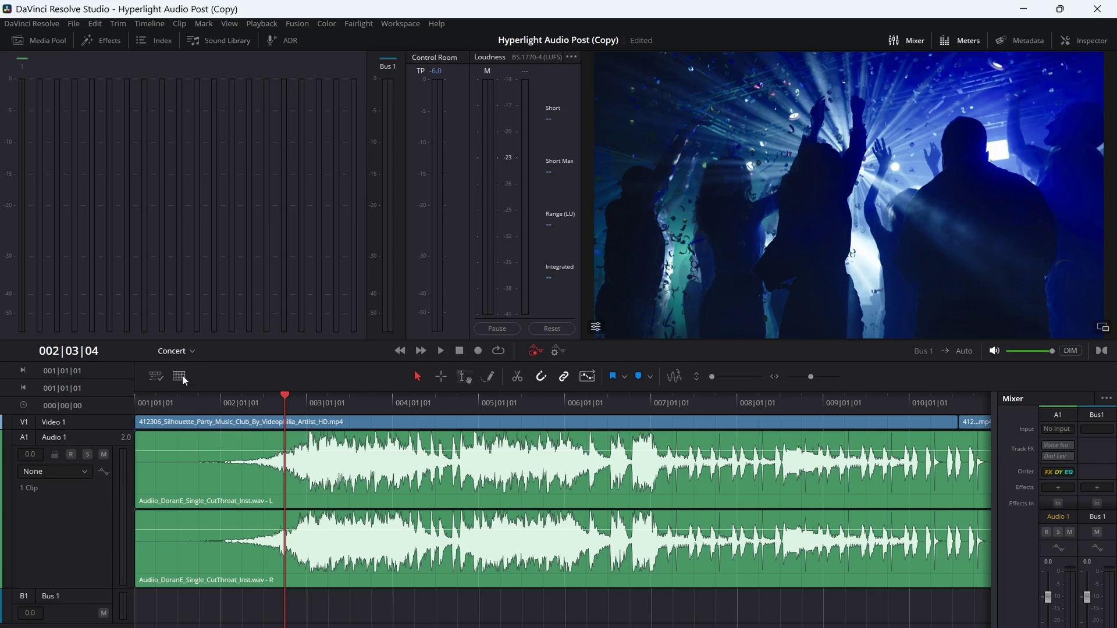
click(301, 404)
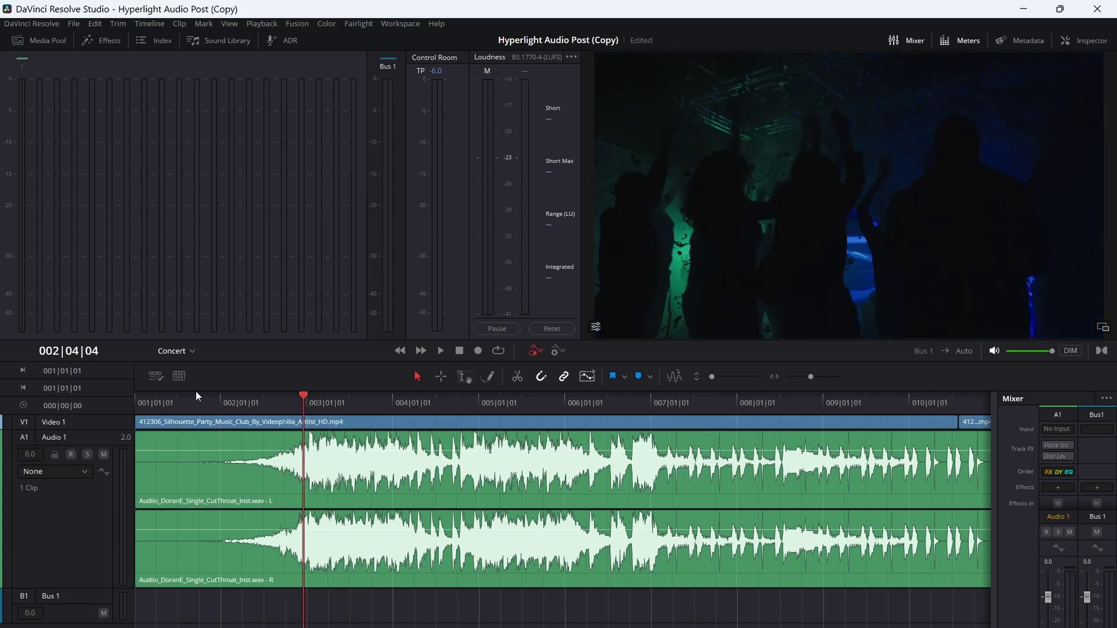
click(306, 403)
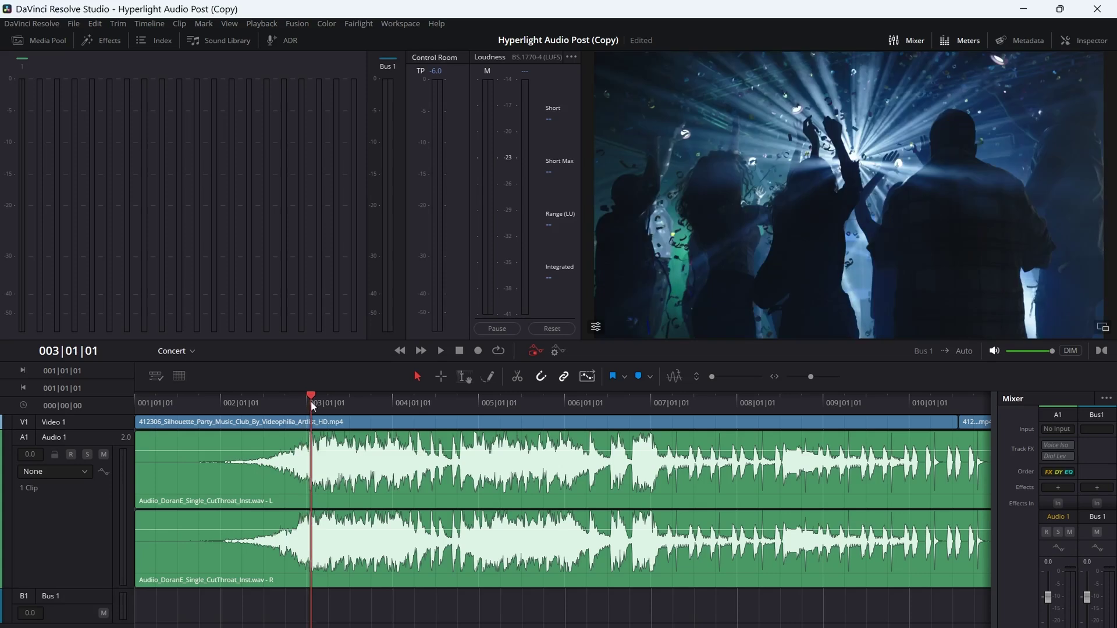
Turn on the grid display, set Song Start to 01:00:03:22, and select the music clip
click(179, 377)
click(176, 394)
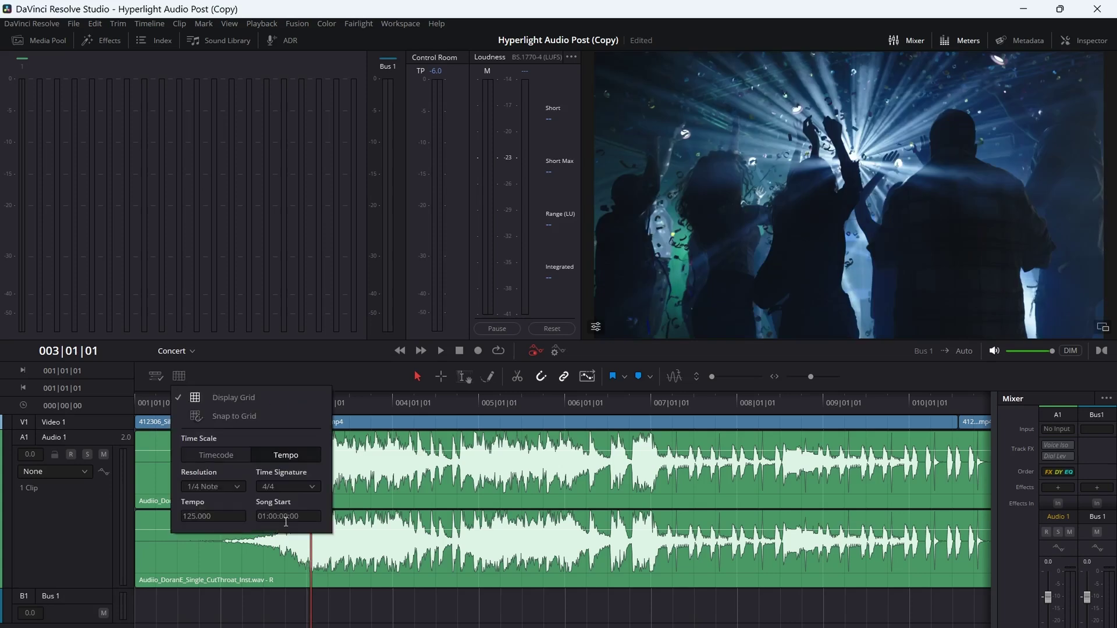
click(285, 516)
drag(259, 515, 327, 514)
text(01:00:03:22)
key(Return)
click(245, 368)
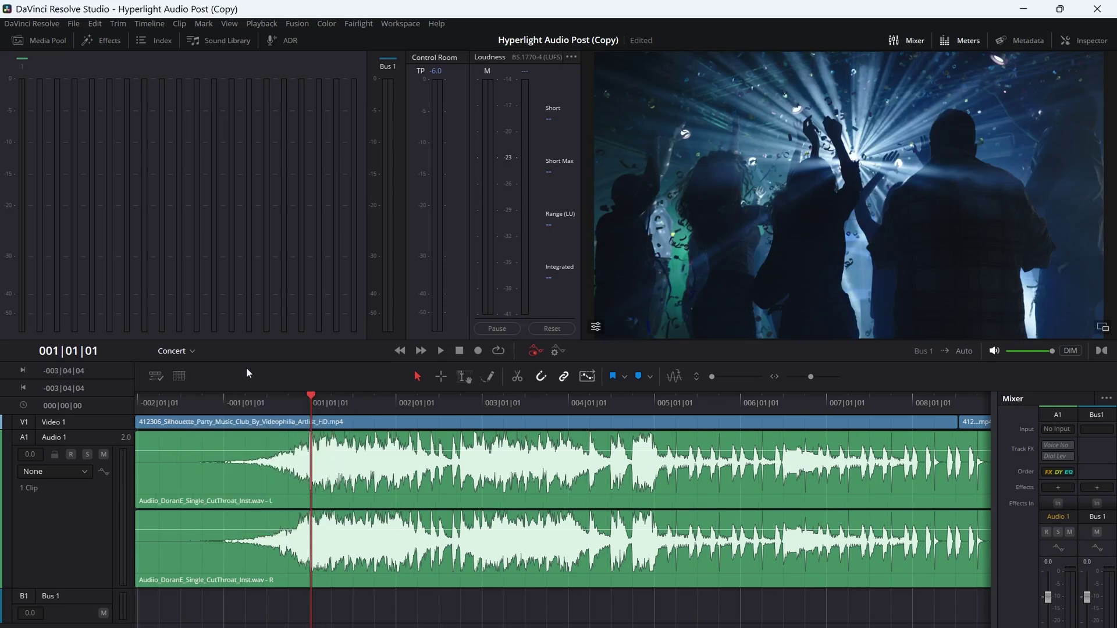
click(411, 435)
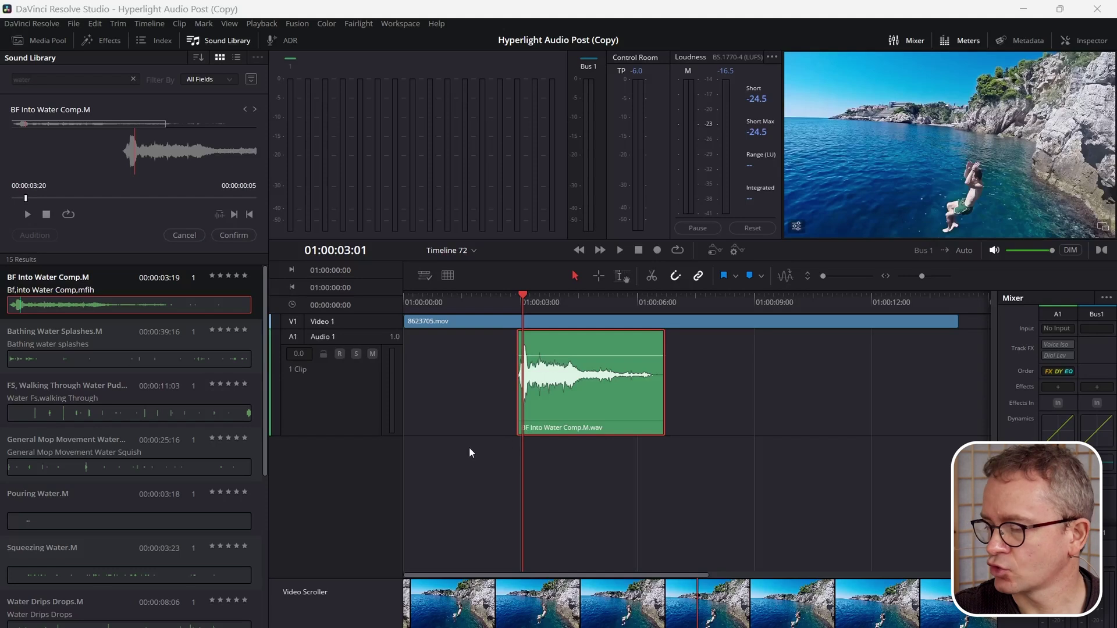
Slip the BF Into Water Comp.M audio one subframe forward with Trim > Slip Audio
mouse_move(567, 417)
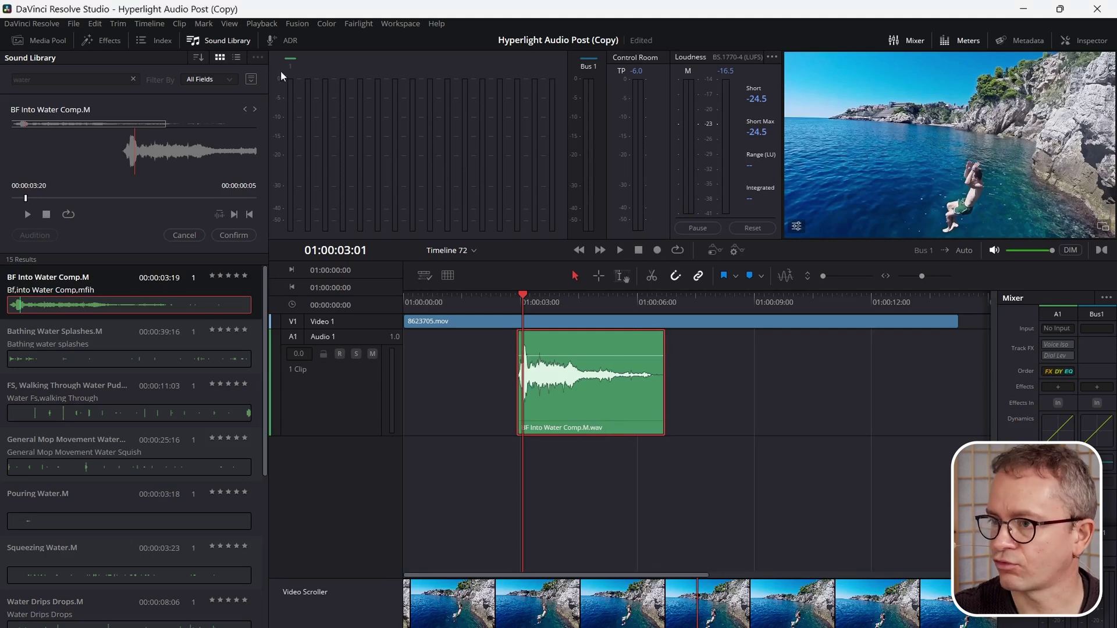
click(118, 24)
mouse_move(258, 431)
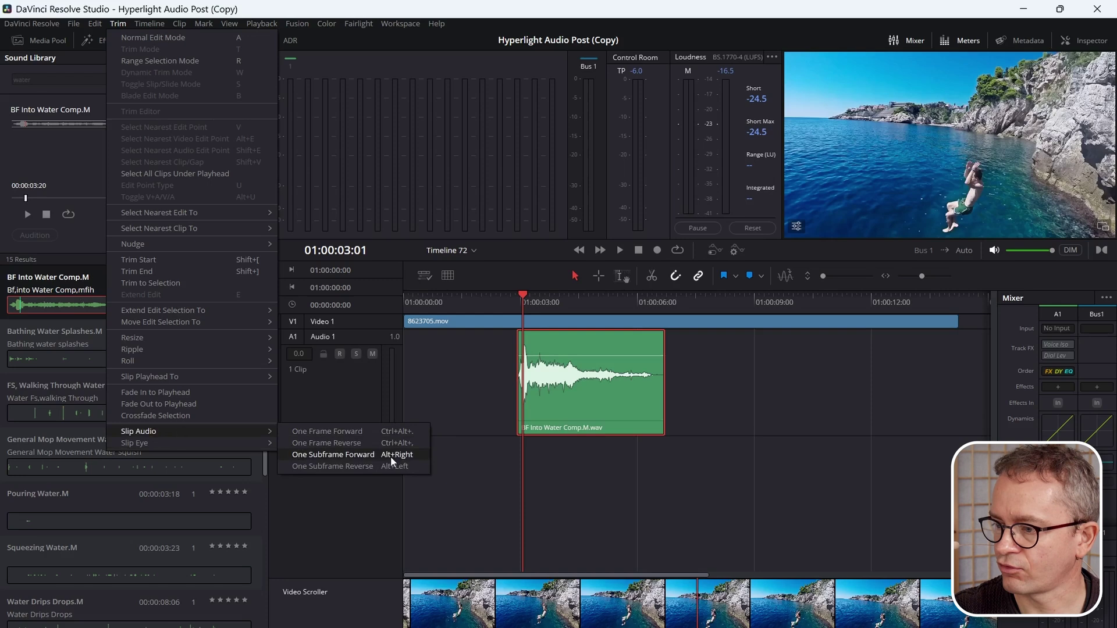
click(632, 409)
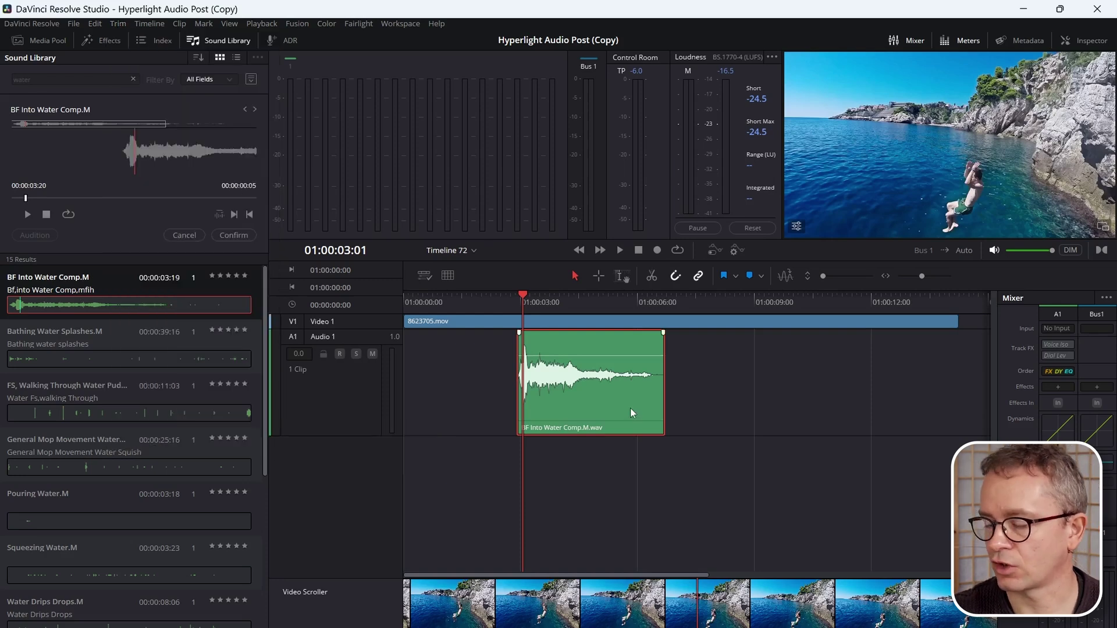